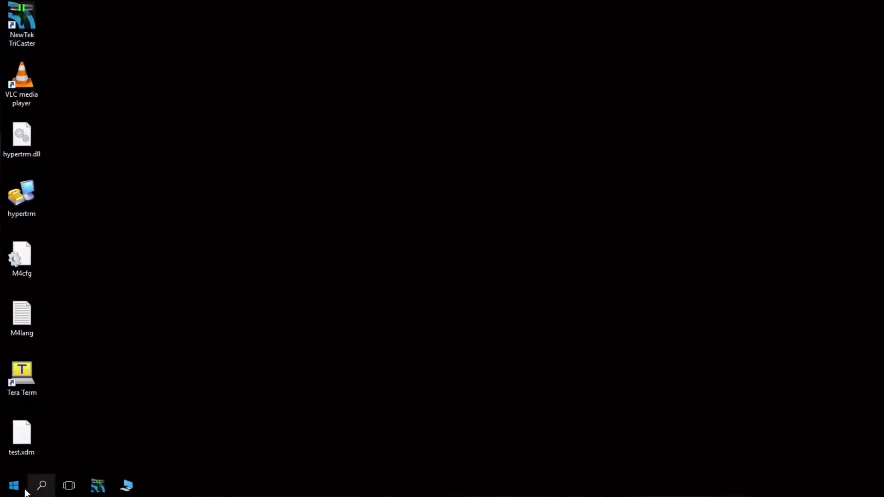
# Search Windows for 'device manager' and launch Device Manager from the results.
pyautogui.click(38, 486)
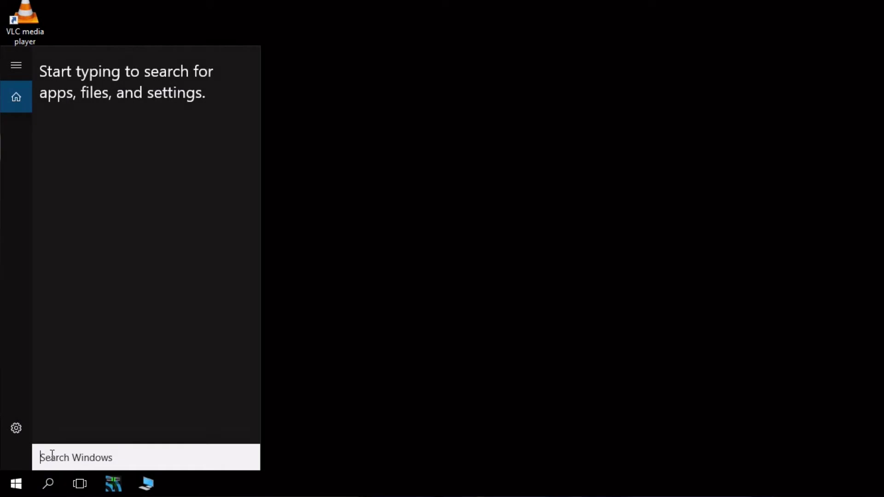
pyautogui.write('device mana')
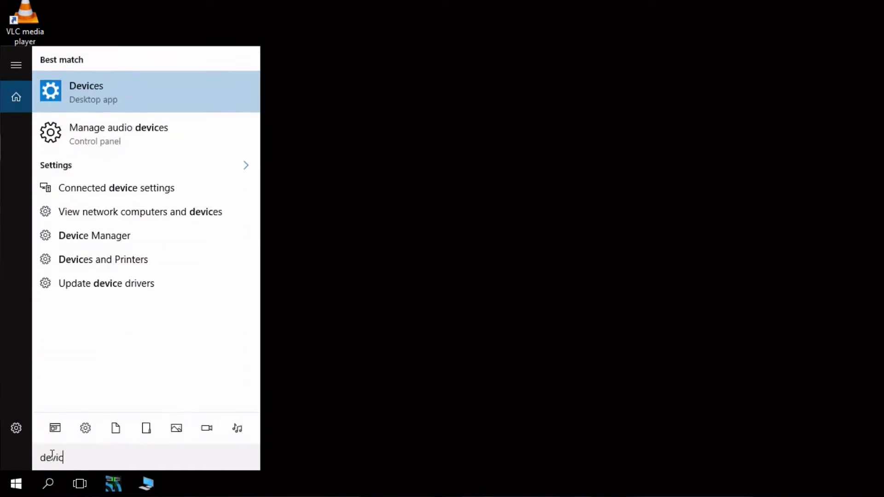
pyautogui.write('ger')
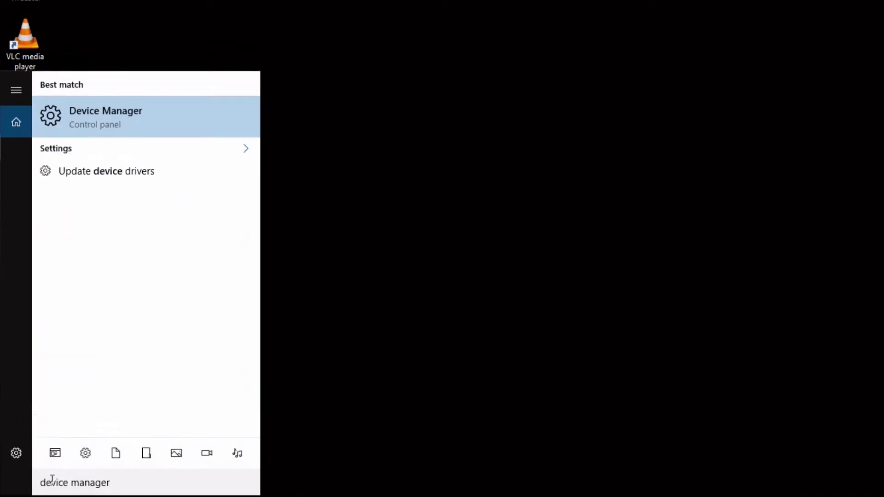
pyautogui.press('Return')
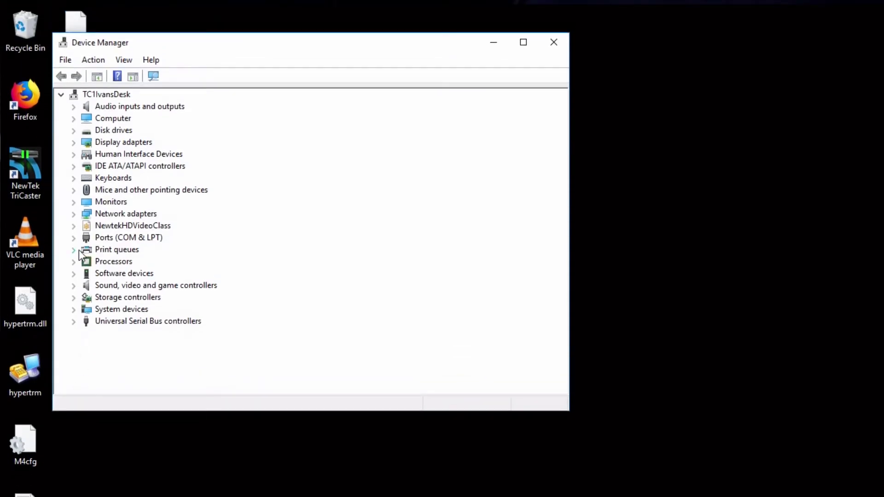
# Open the Keyspan USB Serial Port (COM3) properties and confirm its driver is already up to date.
pyautogui.click(74, 237)
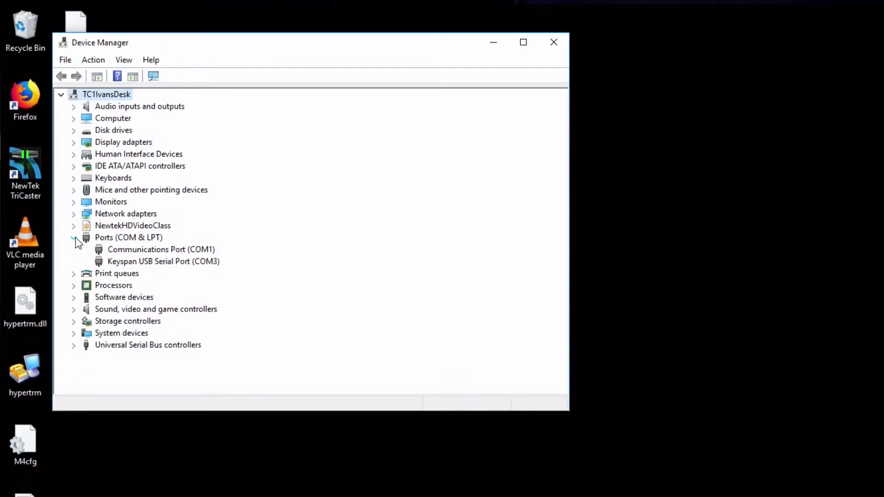
pyautogui.doubleClick(116, 262)
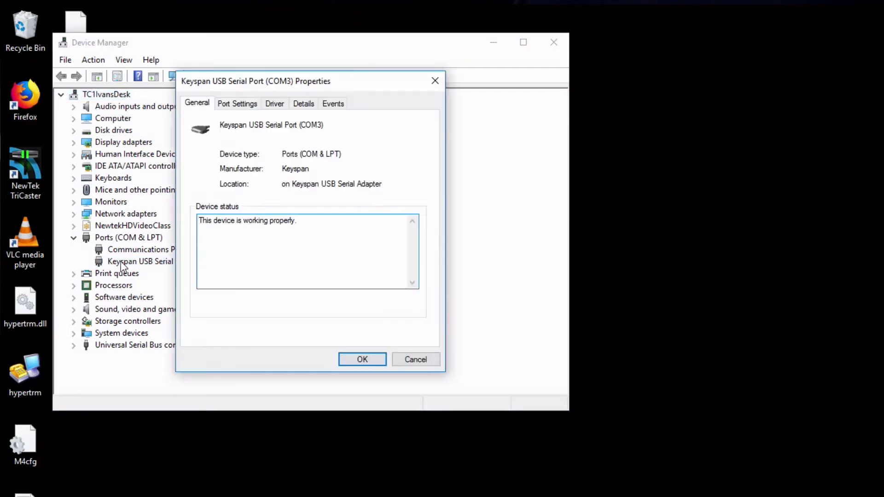
pyautogui.click(274, 104)
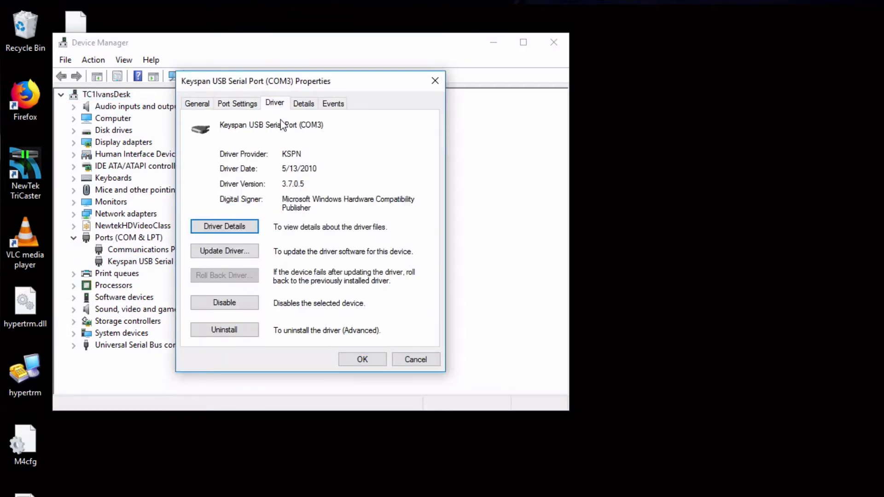
pyautogui.click(243, 252)
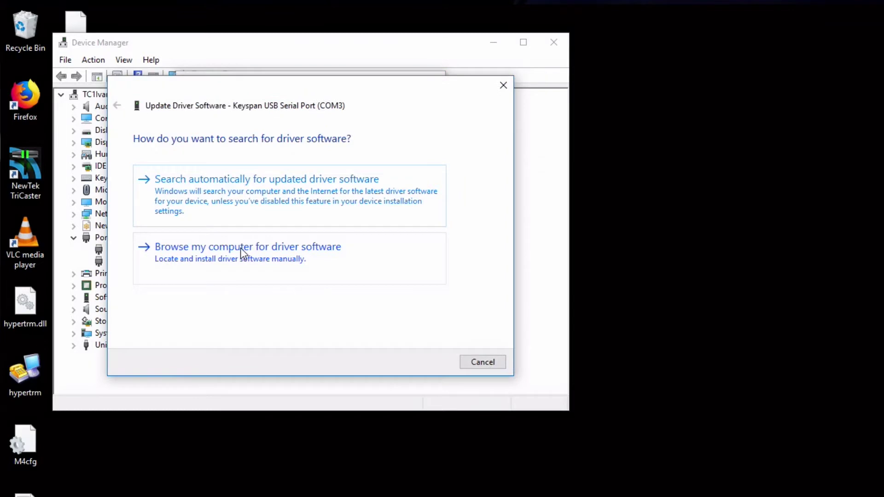
pyautogui.click(259, 206)
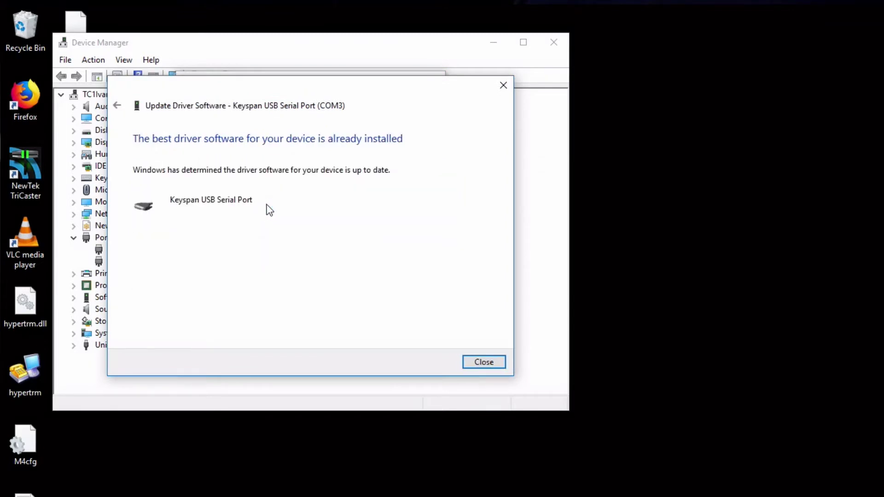
pyautogui.click(489, 369)
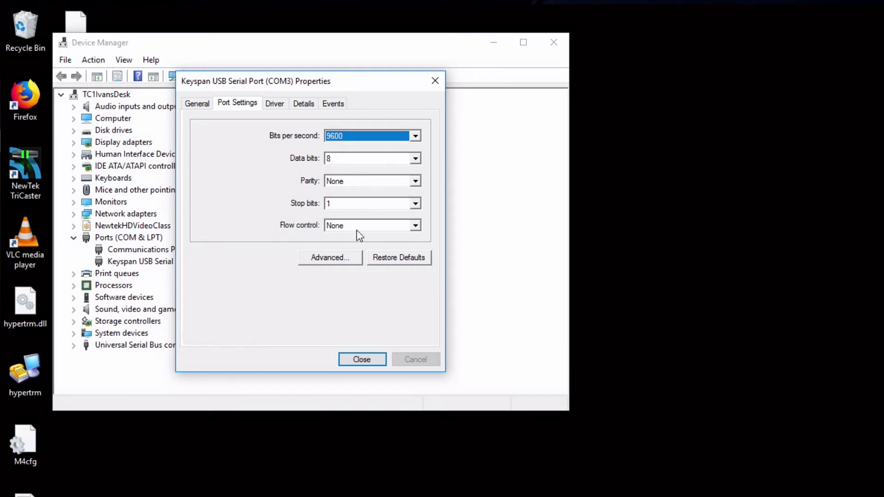
pyautogui.click(360, 359)
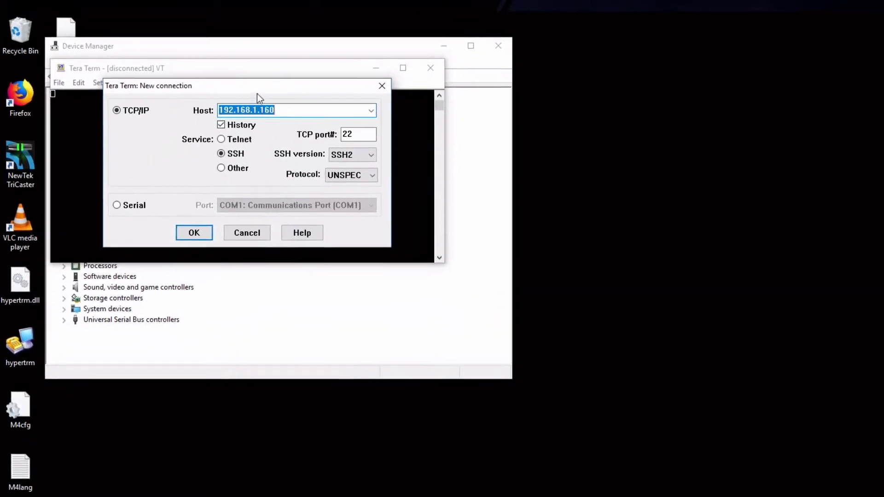
# Open a Tera Term serial connection on COM3: Keyspan USB Serial Port.
pyautogui.moveTo(256, 74); pyautogui.dragTo(602, 109)
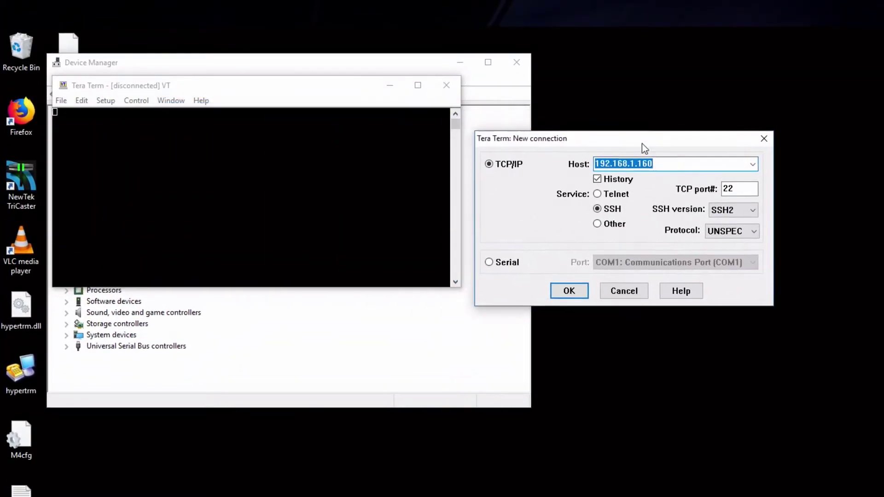
pyautogui.moveTo(641, 142); pyautogui.dragTo(741, 139)
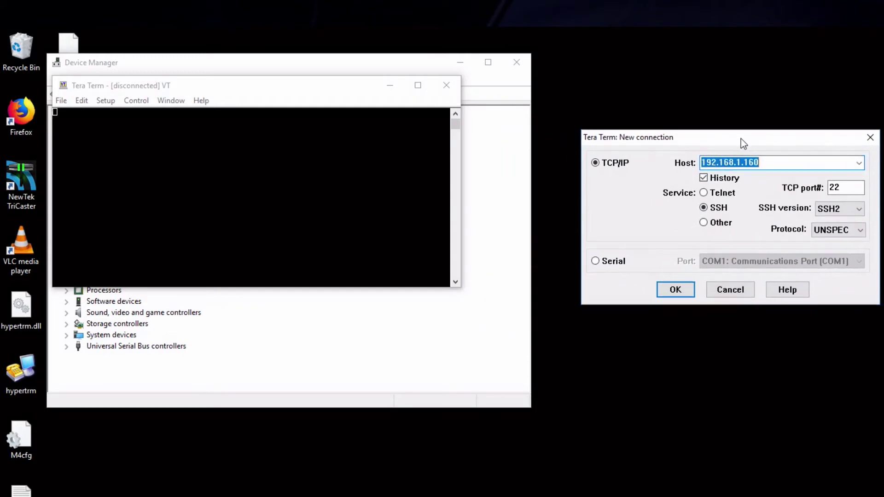
pyautogui.click(595, 262)
pyautogui.click(721, 266)
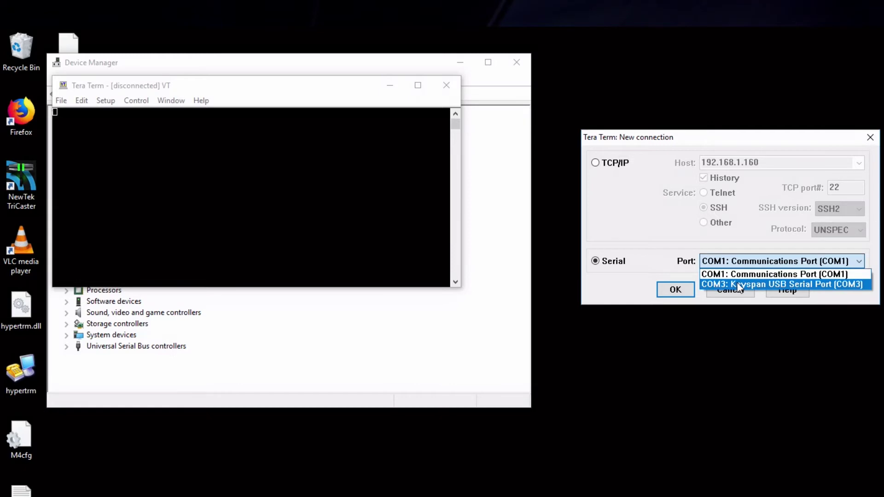
pyautogui.click(739, 285)
pyautogui.click(675, 290)
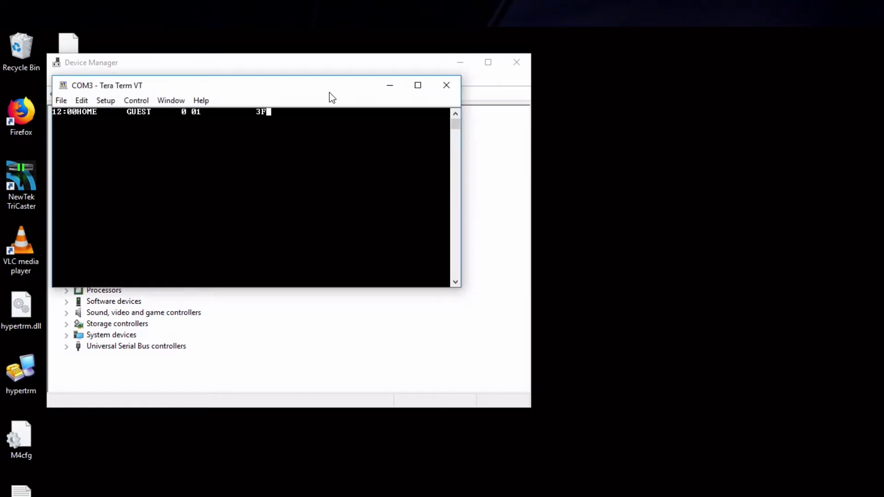
pyautogui.moveTo(329, 92); pyautogui.dragTo(838, 175)
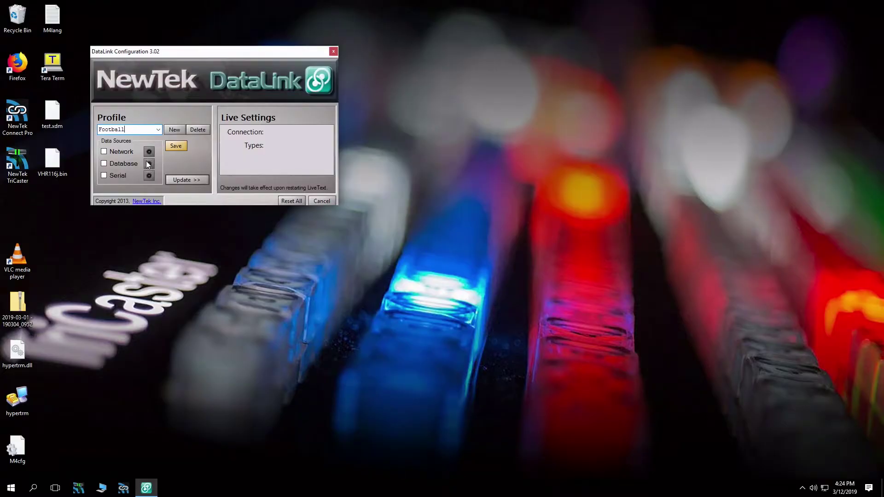
# Enable the serial data source with board DaktronicsCG_v29 and sport Football.
pyautogui.click(149, 176)
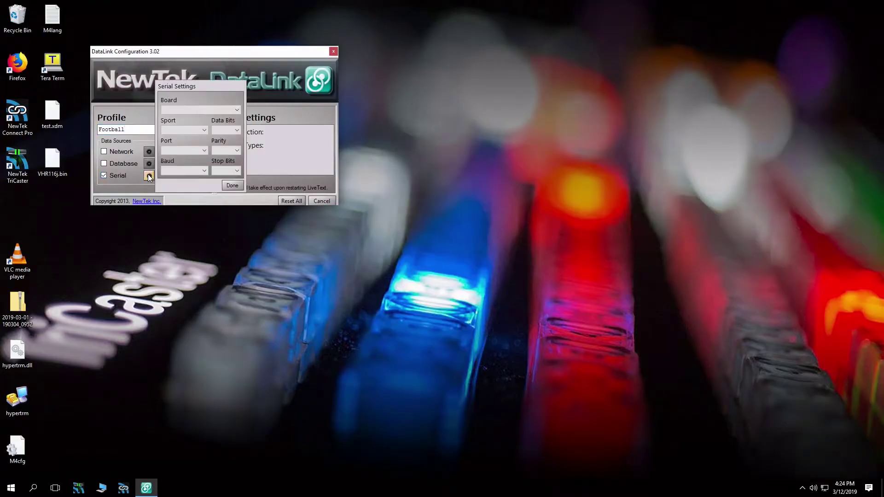
pyautogui.click(192, 110)
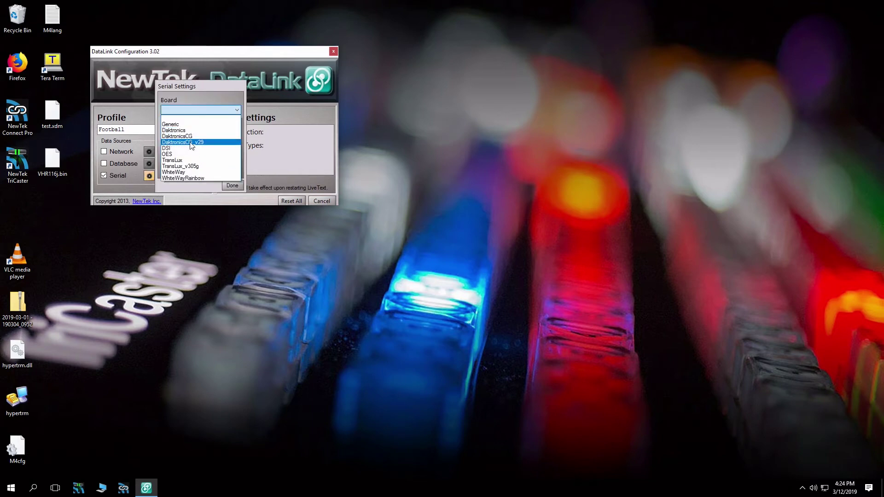
pyautogui.click(192, 143)
pyautogui.click(191, 131)
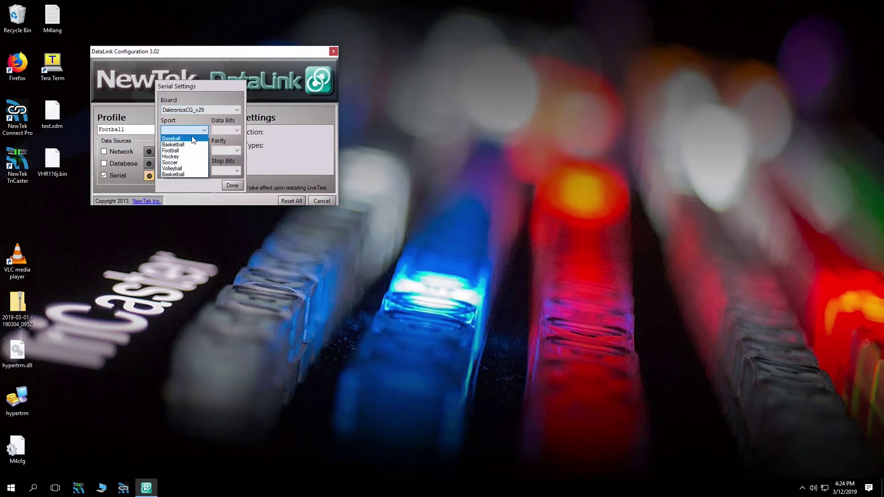
pyautogui.click(189, 142)
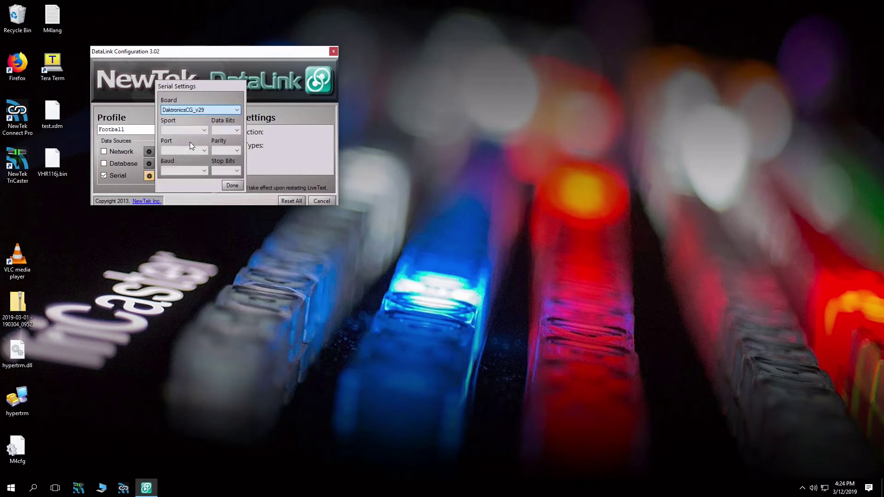
pyautogui.click(192, 132)
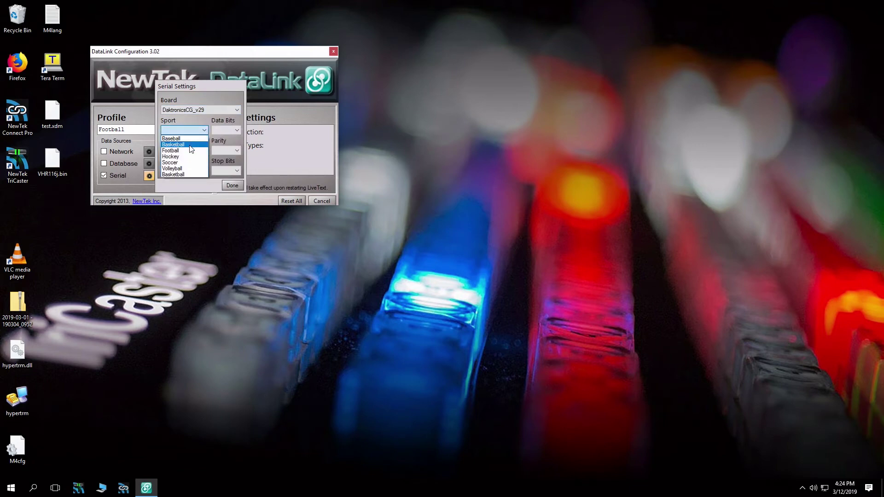
# Use serial port 3 at 9600 baud, then save and apply the Football profile.
pyautogui.click(189, 150)
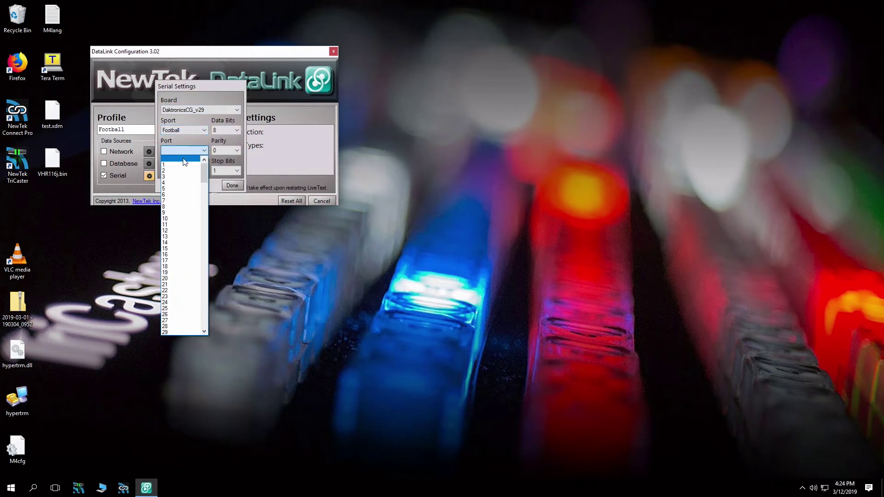
pyautogui.click(180, 177)
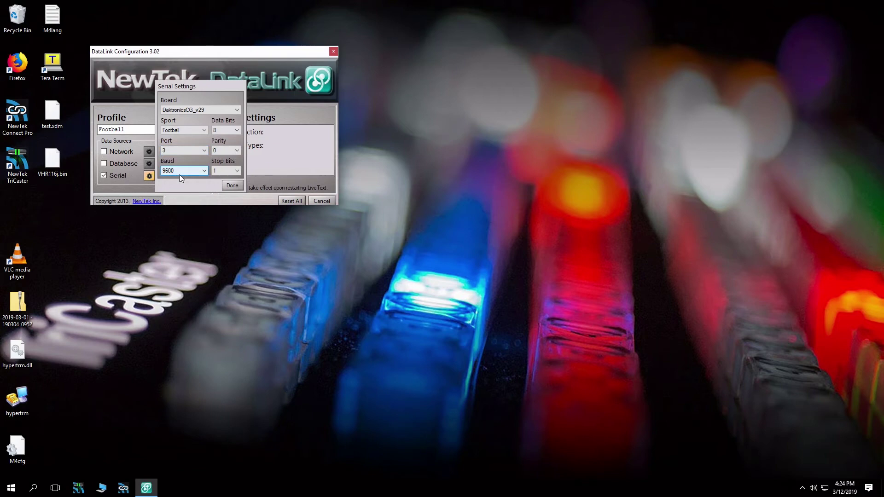
pyautogui.click(232, 185)
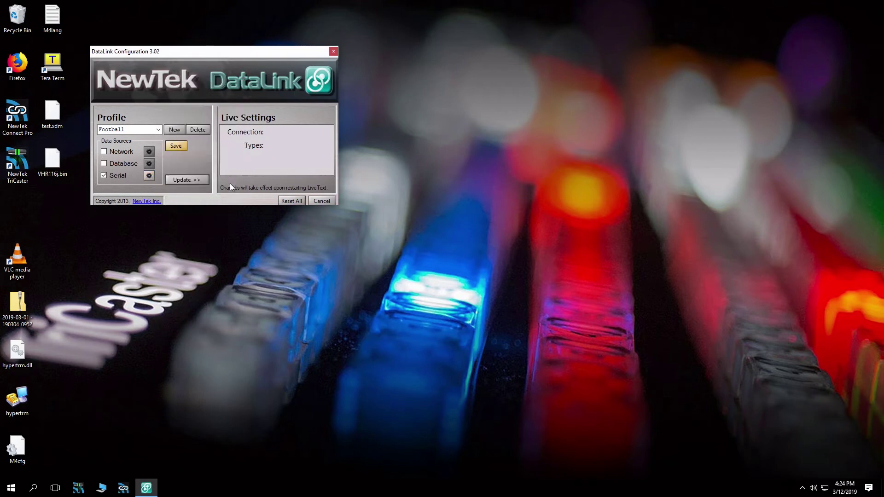
pyautogui.click(175, 147)
pyautogui.click(180, 180)
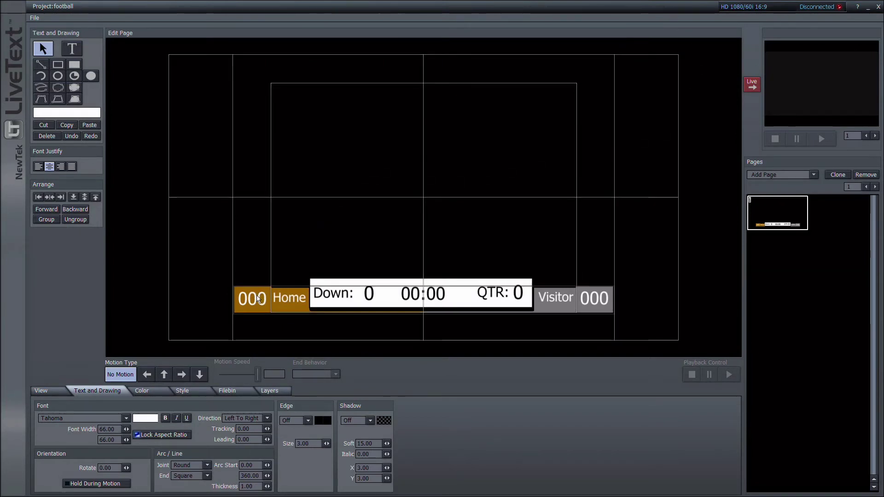
# Bind the home score, down and visitor score texts to CGDakHomeScore, CGDakDown and CGDakGuestScore.
pyautogui.click(72, 47)
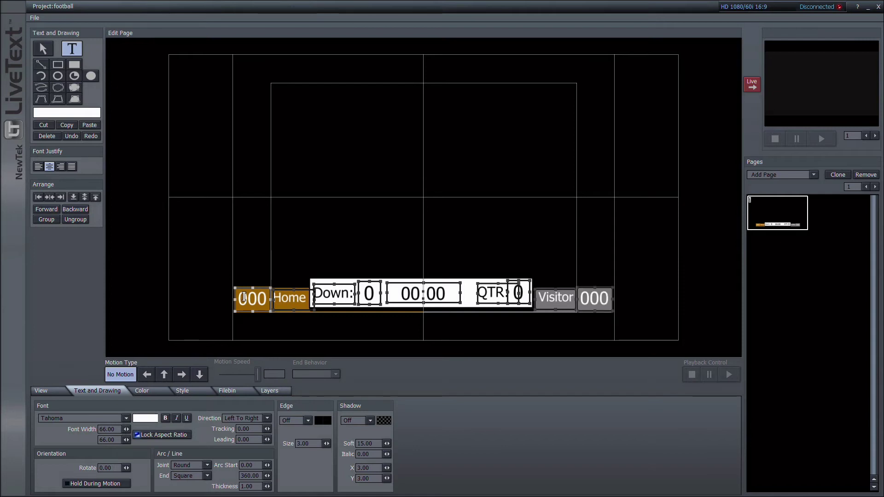
pyautogui.doubleClick(244, 297)
pyautogui.rightClick(244, 298)
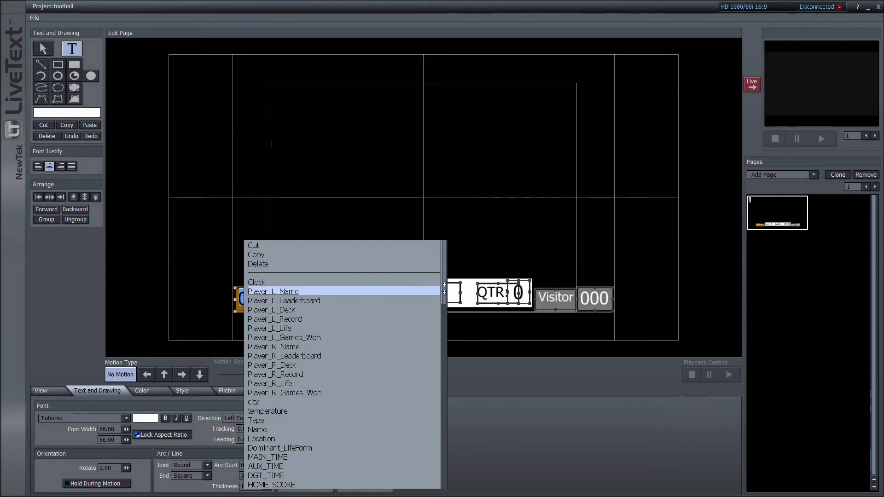
pyautogui.moveTo(444, 289); pyautogui.dragTo(435, 462)
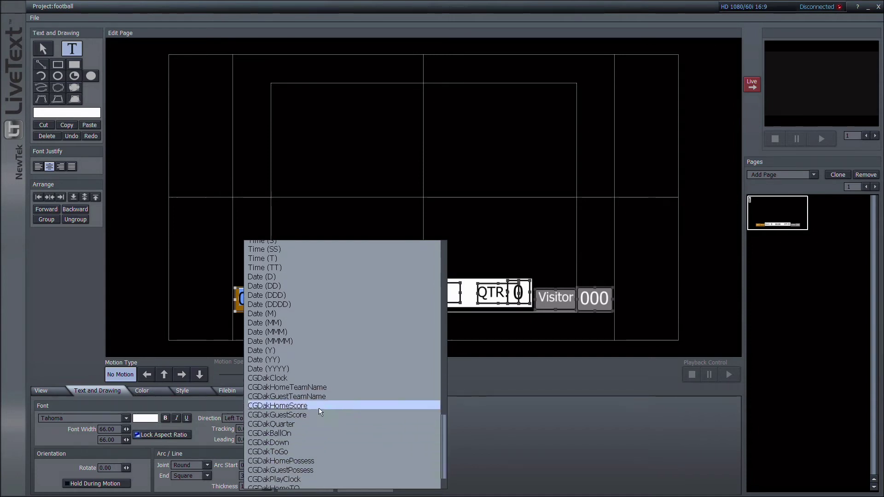
pyautogui.click(317, 407)
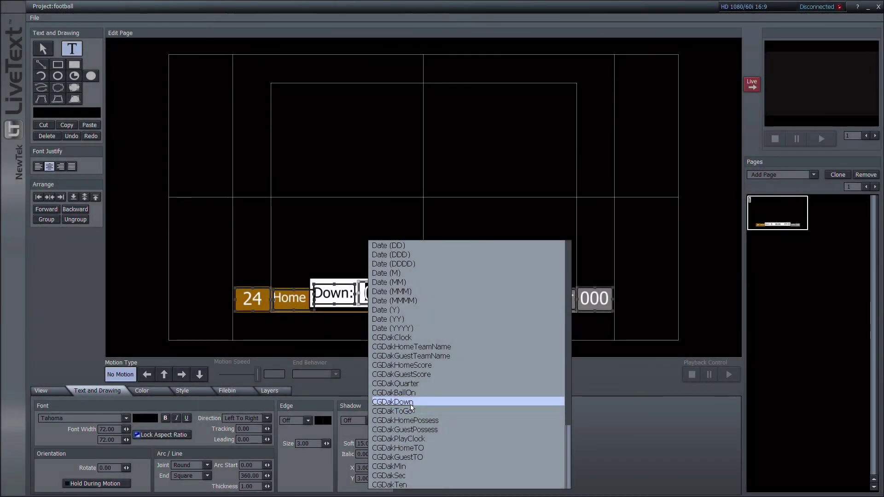
pyautogui.click(410, 403)
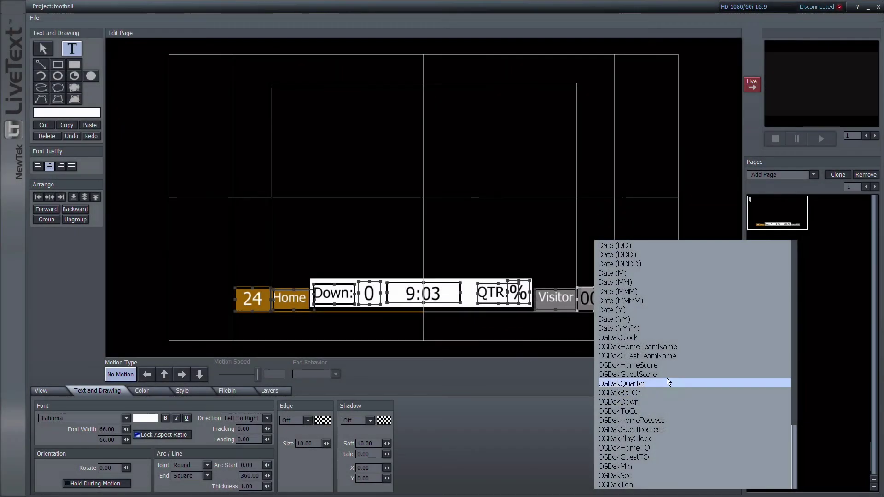
pyautogui.click(657, 374)
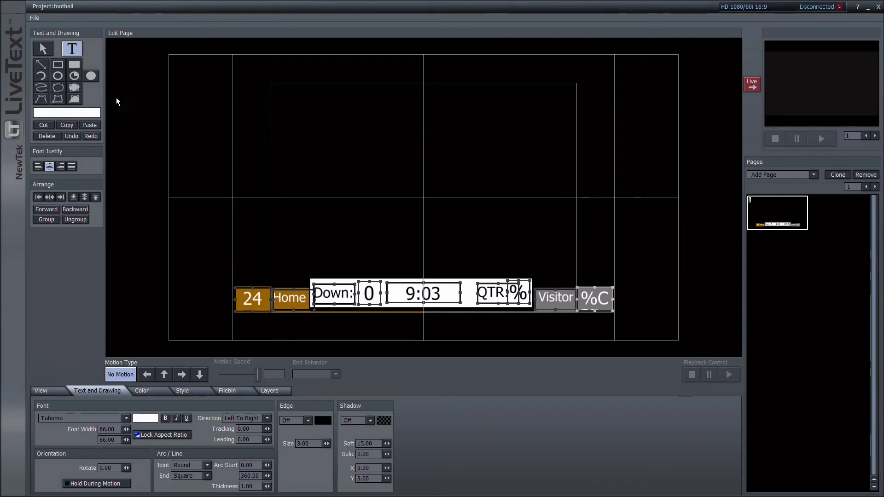
# Switch to the Select tool so the linked fields show live values like Home 36 and 11:36.
pyautogui.click(40, 46)
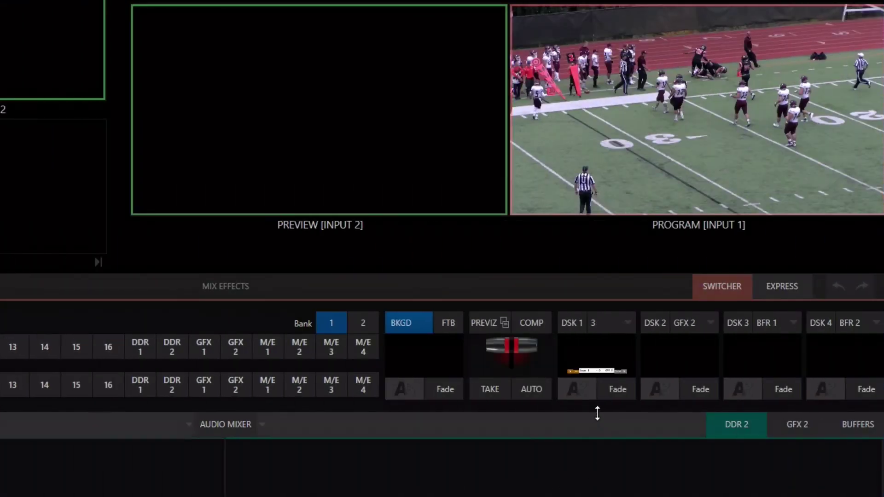
# Set DSK 1's source to input 3 and fade the scoreboard onto the program output.
pyautogui.click(620, 325)
pyautogui.moveTo(631, 342)
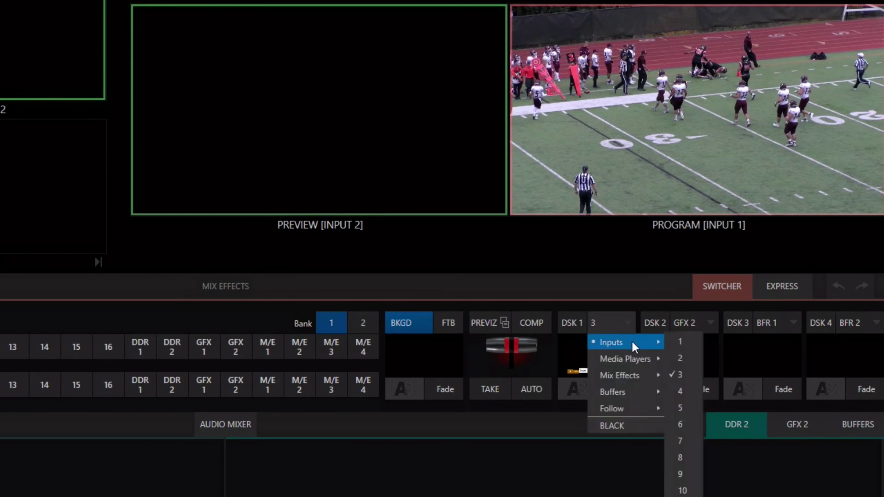
pyautogui.click(680, 373)
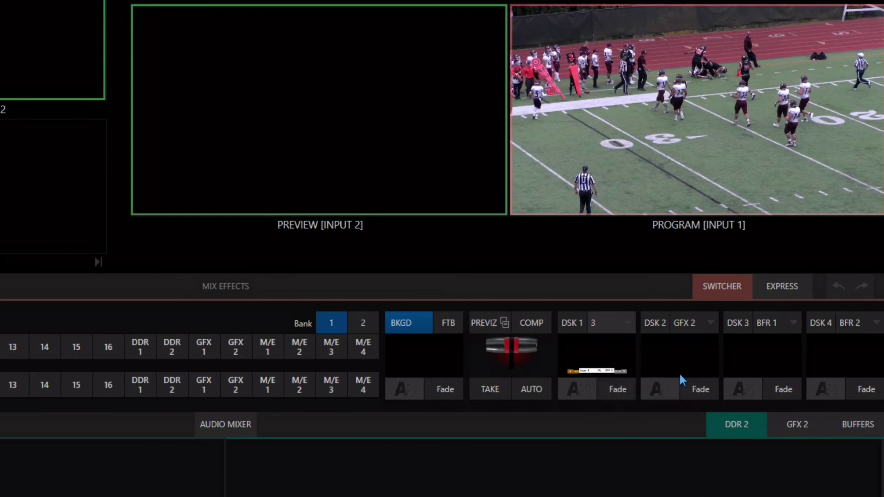
pyautogui.click(617, 389)
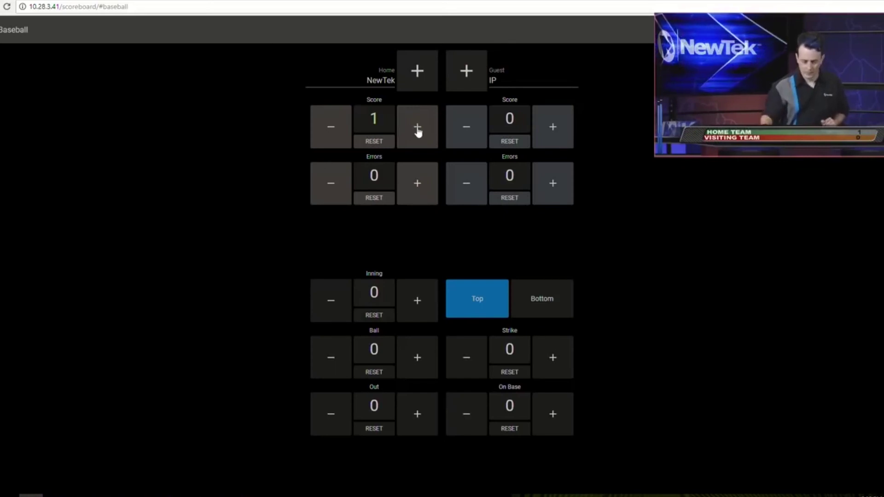
# Add two points to the Home Score, raising it from 1 to 3.
pyautogui.click(417, 127)
pyautogui.click(417, 127)
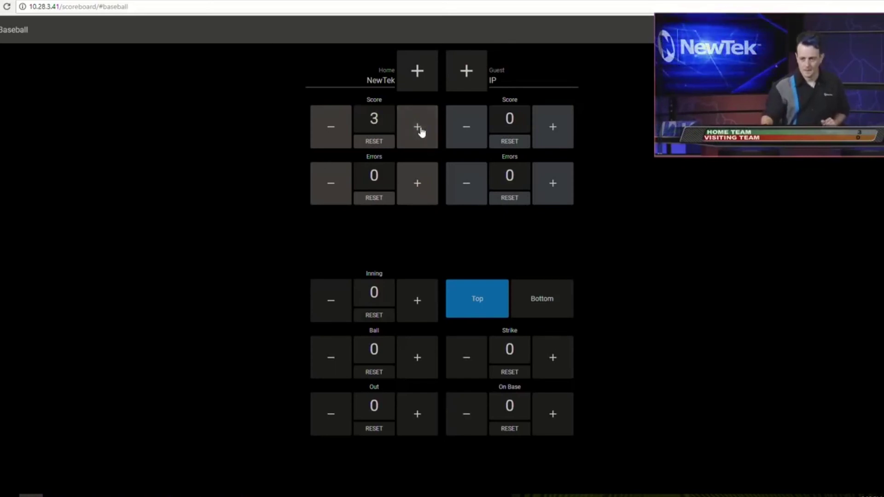